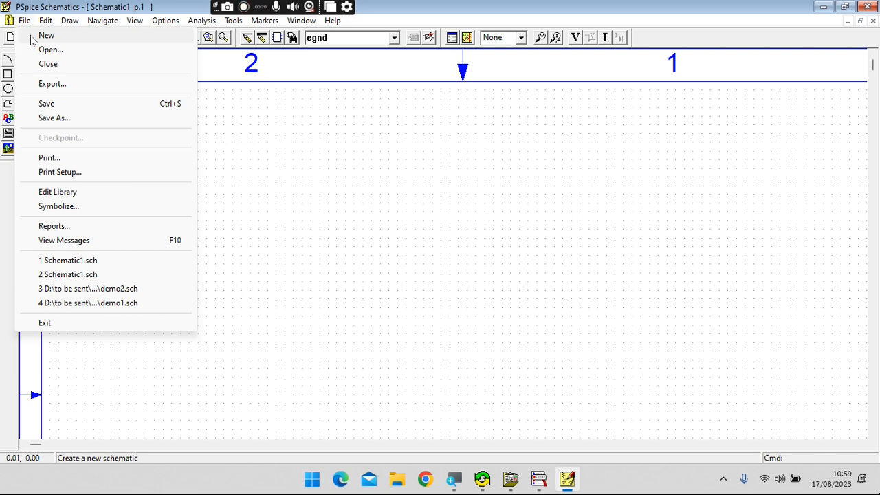
pyautogui.moveTo(46, 24)
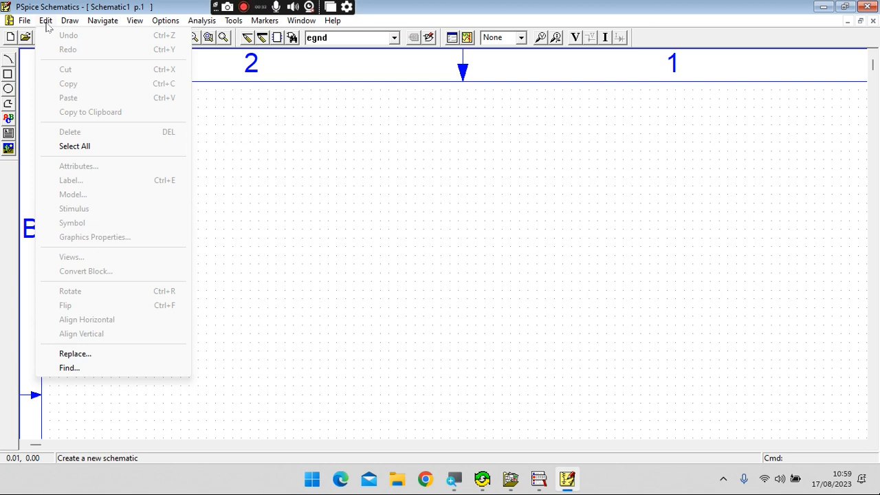
pyautogui.moveTo(78, 24)
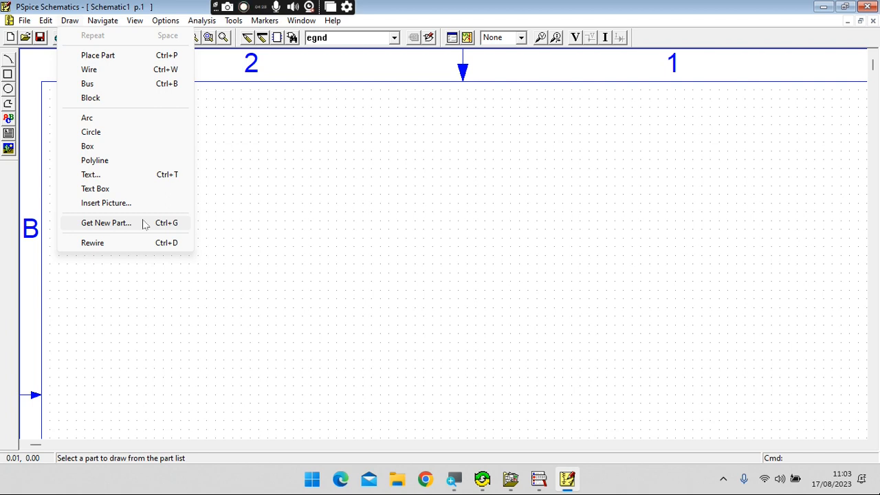
pyautogui.click(145, 224)
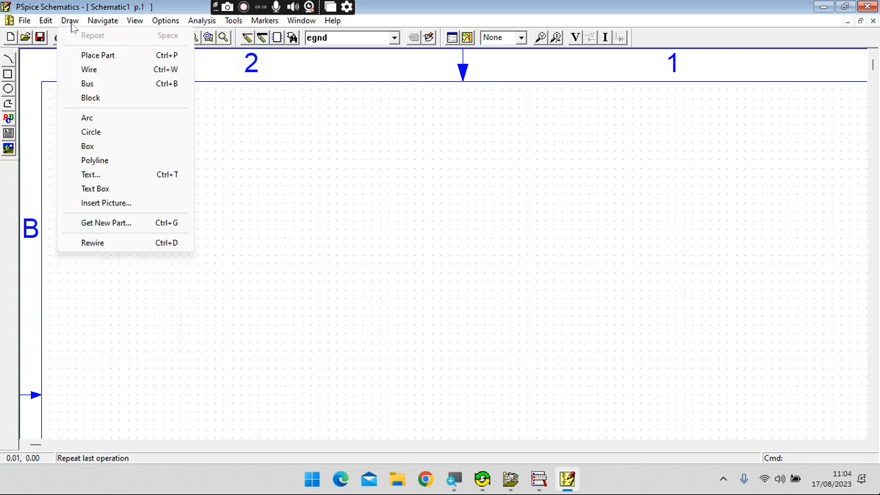
# - Open the part browser and preview the +5V, -5V and 2N1595 parts with their symbols and descriptions
pyautogui.click(102, 223)
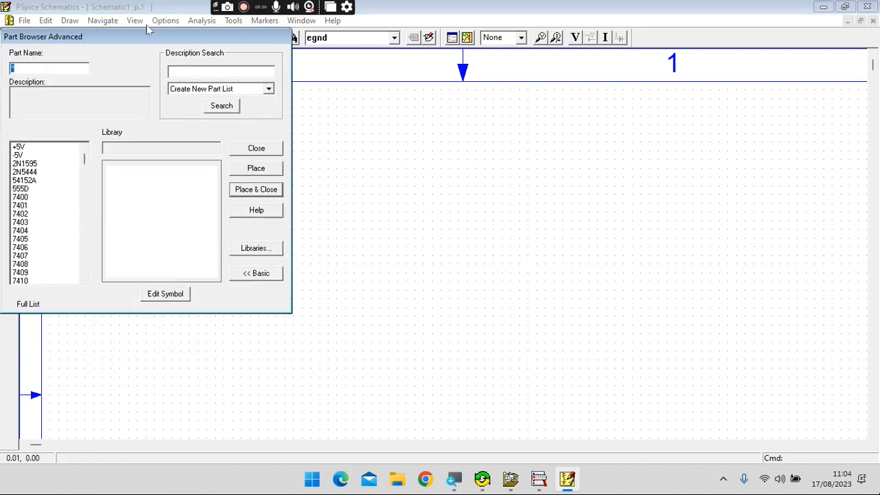
pyautogui.moveTo(153, 18); pyautogui.dragTo(379, 94)
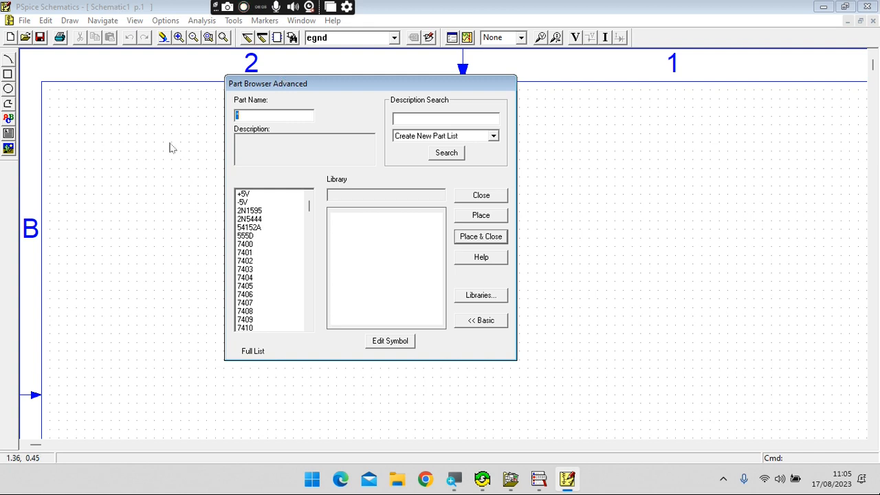
pyautogui.click(249, 195)
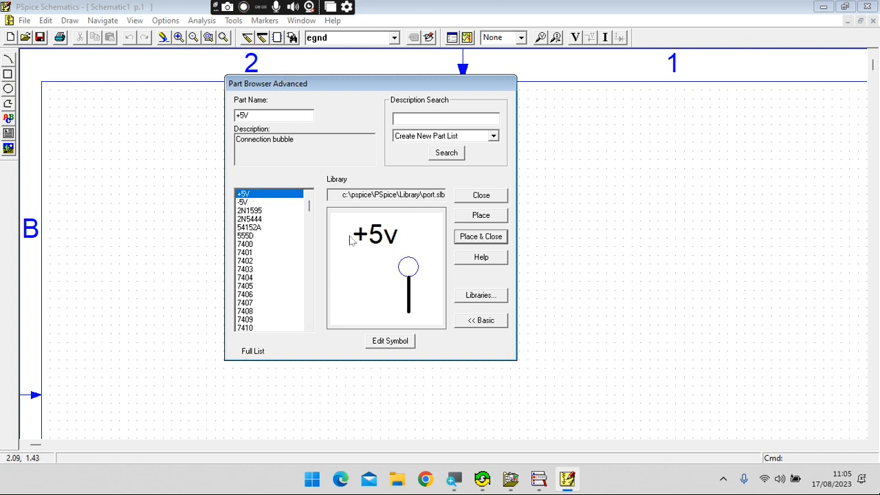
pyautogui.click(258, 203)
pyautogui.click(257, 213)
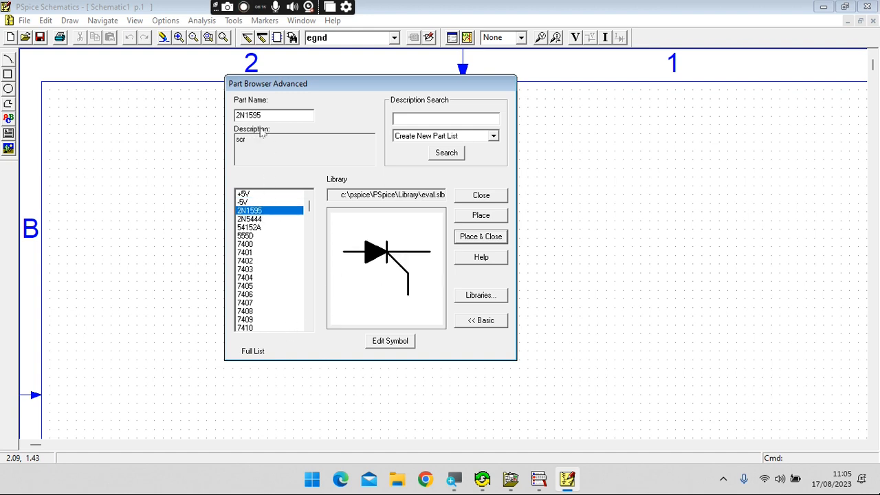
pyautogui.moveTo(258, 140); pyautogui.dragTo(228, 142)
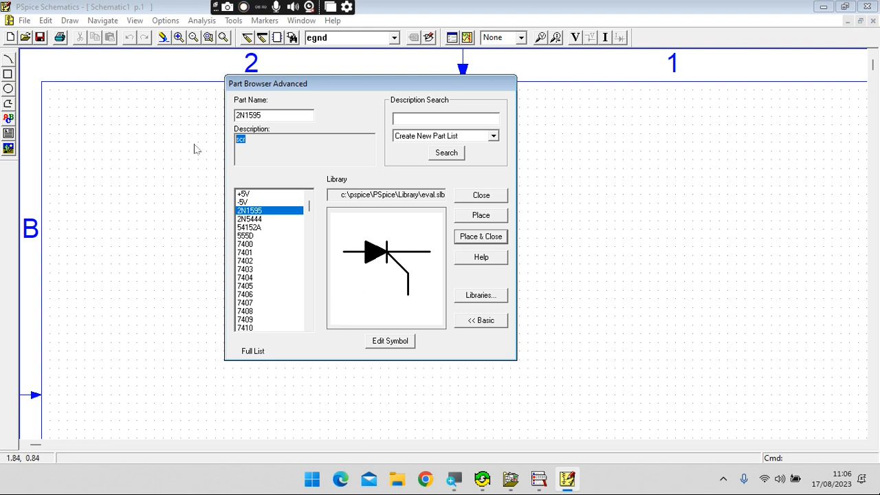
# - Look up the resistor (r), inductor (l) and capacitor (c) by part name in the part browser
pyautogui.doubleClick(265, 115)
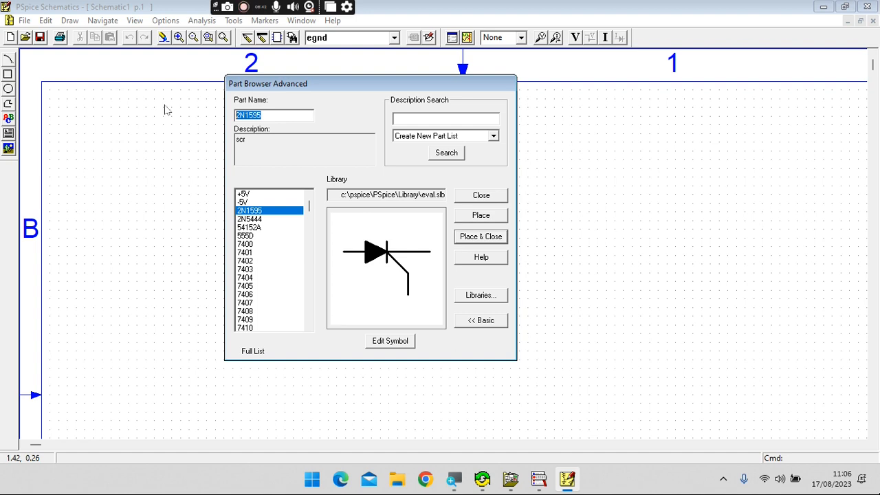
pyautogui.press('BackSpace')
pyautogui.write('r')
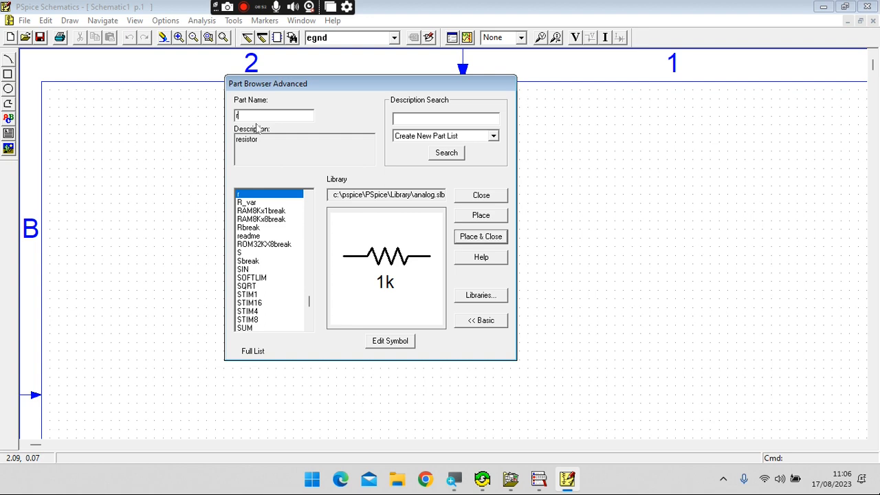
pyautogui.press('BackSpace')
pyautogui.write('l')
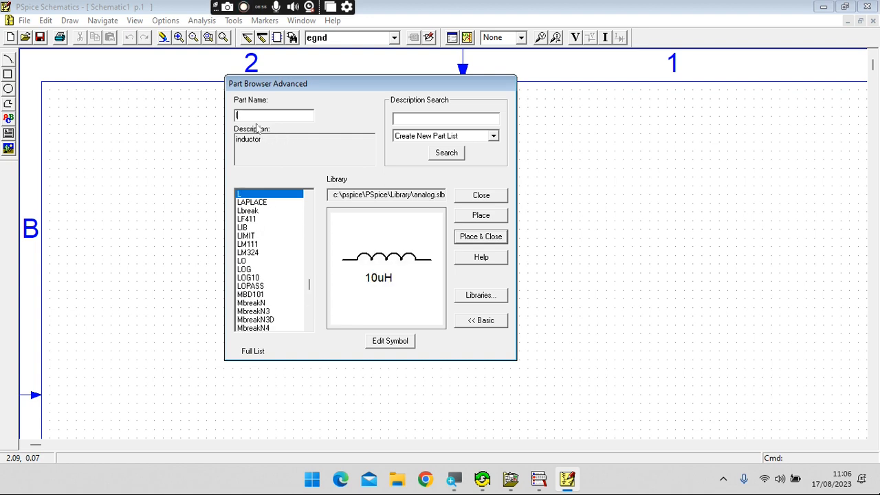
pyautogui.press('BackSpace')
pyautogui.write('c')
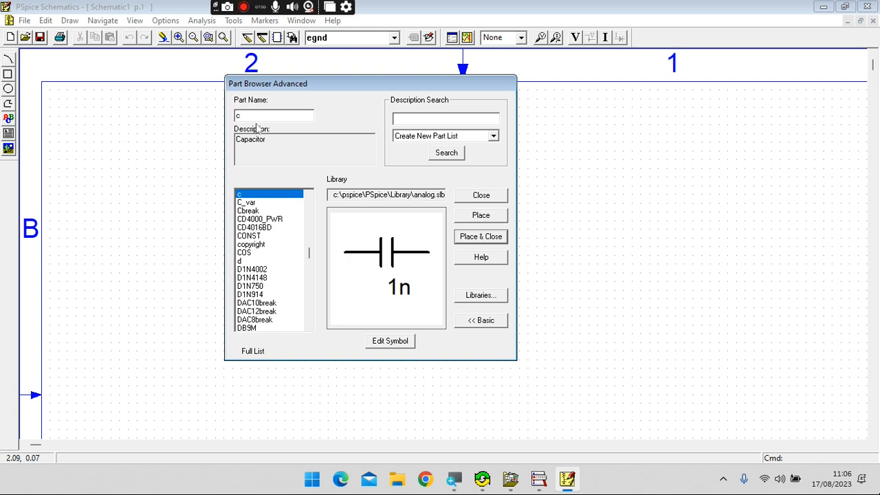
# - Look up the DC voltage source (vdc) and DC current source (idc) by part name
pyautogui.press('BackSpace')
pyautogui.write('vdc')
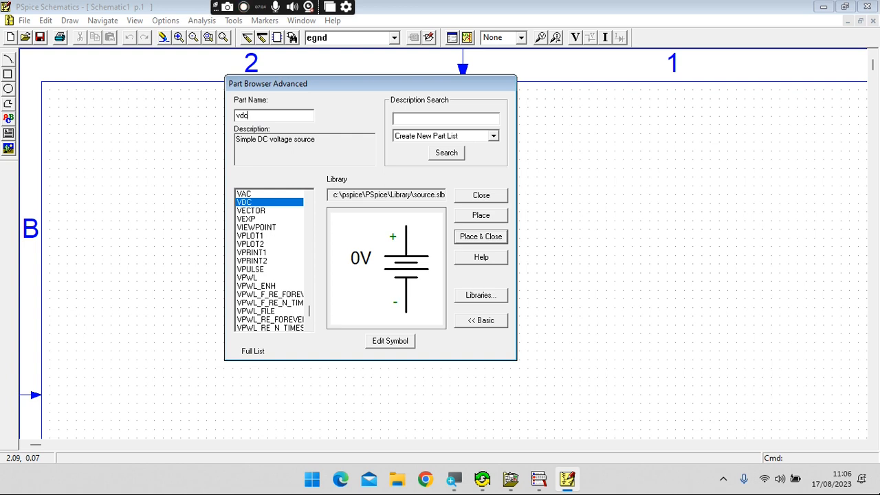
pyautogui.press('BackSpace')
pyautogui.press('BackSpace')
pyautogui.press('BackSpace')
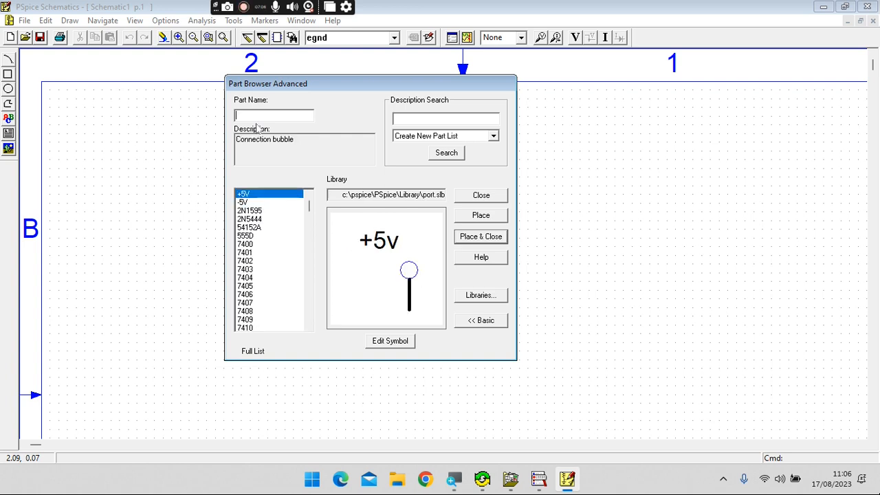
pyautogui.write('idc')
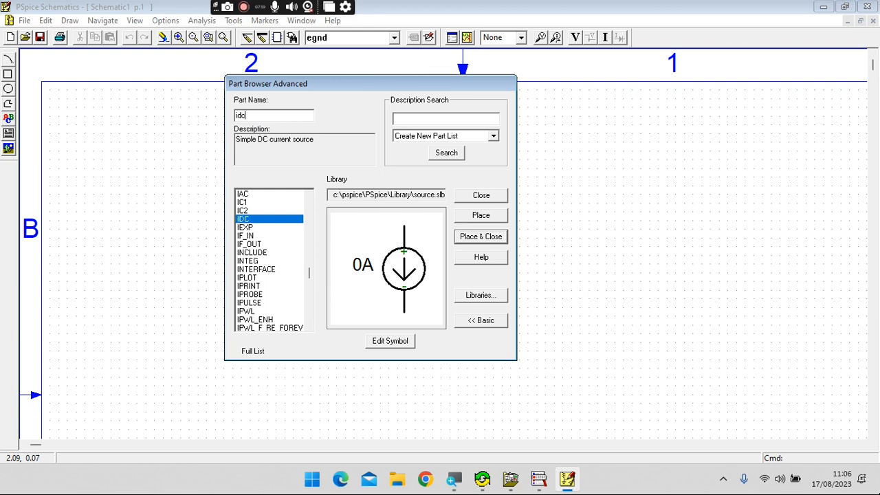
# - Look up the earth ground part (egnd) by name and close the part browser
pyautogui.press('BackSpace')
pyautogui.press('BackSpace')
pyautogui.press('BackSpace')
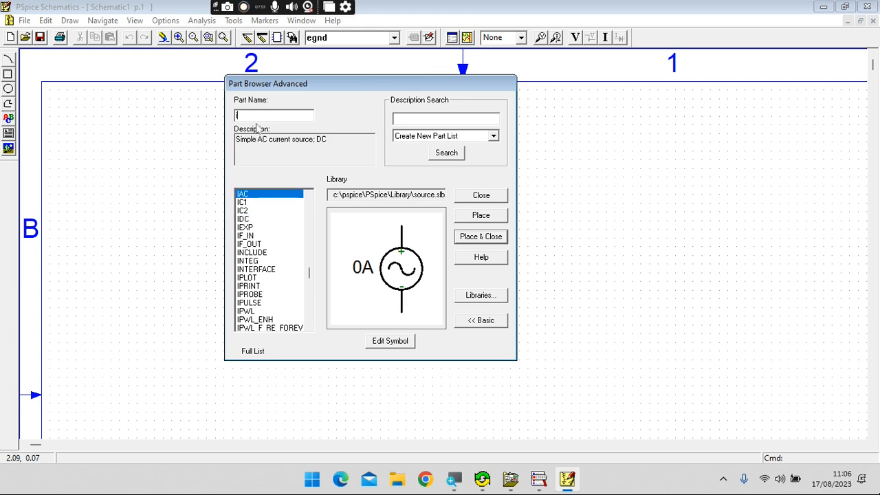
pyautogui.write('egnd')
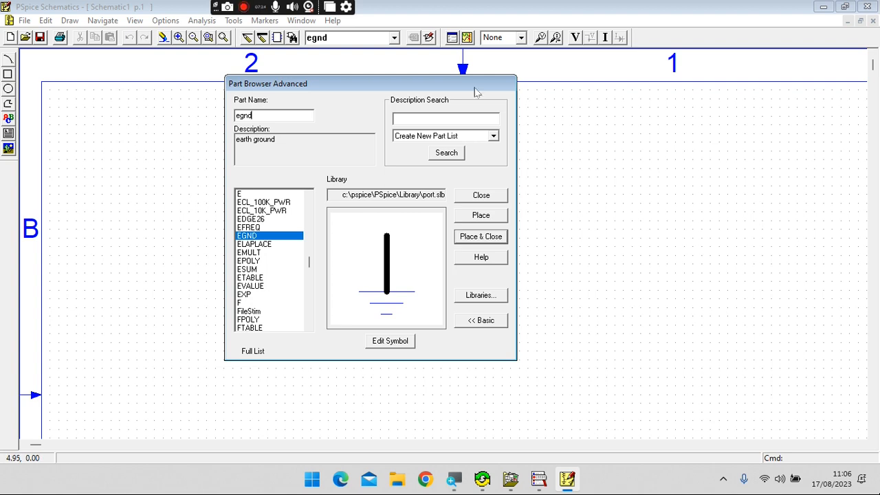
pyautogui.moveTo(489, 86); pyautogui.dragTo(556, 82)
pyautogui.click(562, 196)
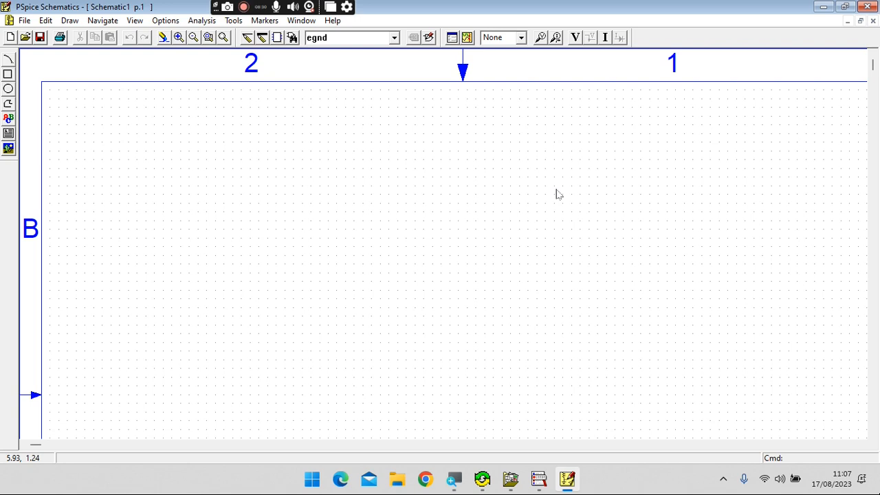
# - Get the resistor part r from the part browser and place four of them in a column on the schematic
pyautogui.click(64, 23)
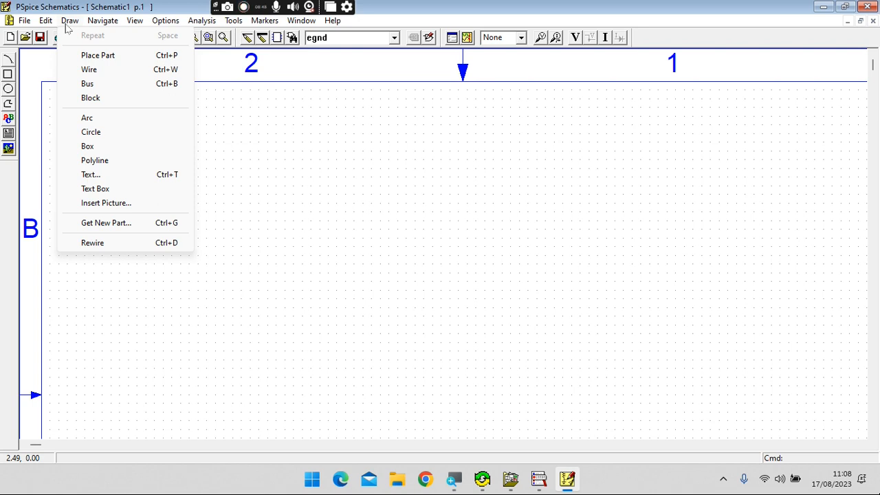
pyautogui.click(107, 228)
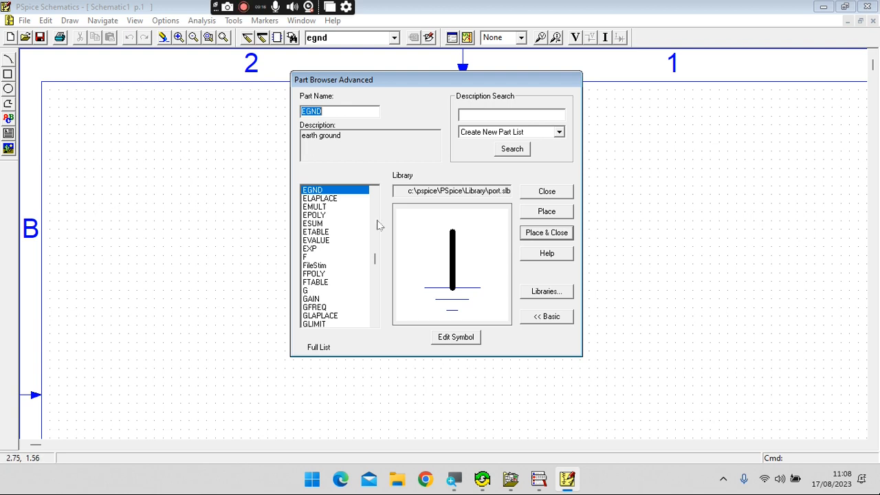
pyautogui.press('BackSpace')
pyautogui.write('r')
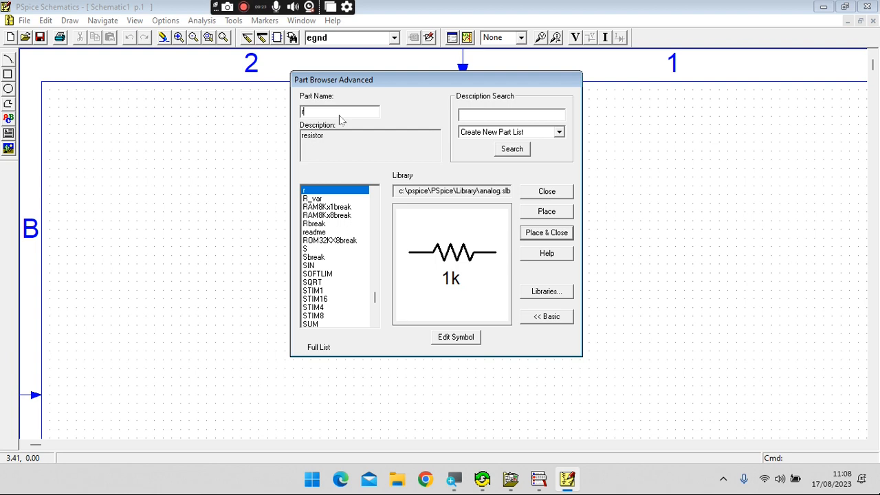
pyautogui.click(548, 215)
pyautogui.click(158, 151)
pyautogui.click(158, 187)
pyautogui.click(165, 221)
pyautogui.click(165, 265)
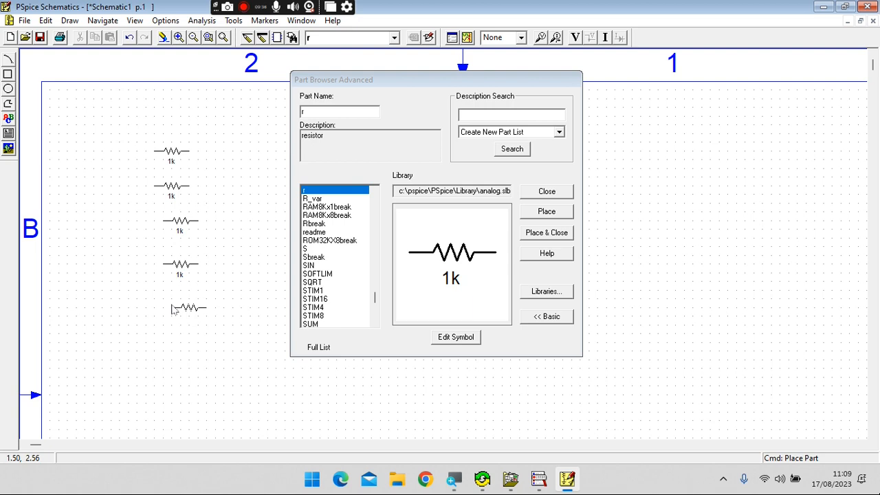
pyautogui.rightClick(172, 309)
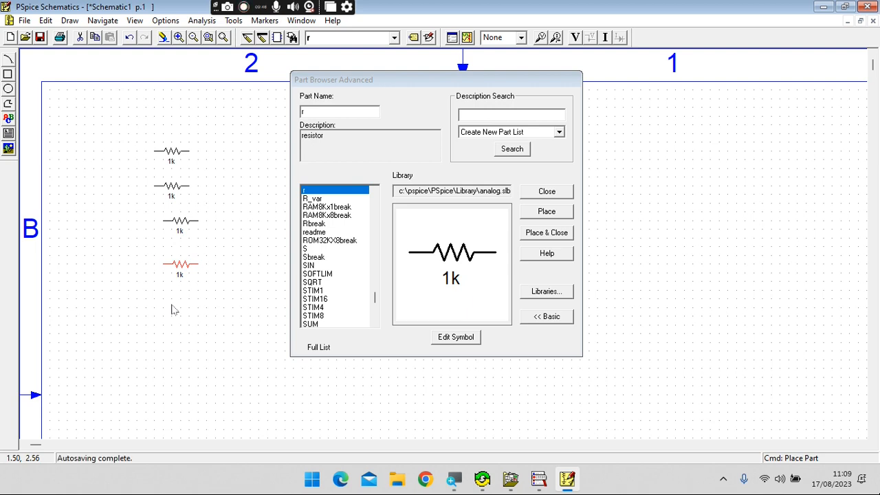
# - Place one VDC voltage source on the schematic below the column of resistors
pyautogui.click(332, 110)
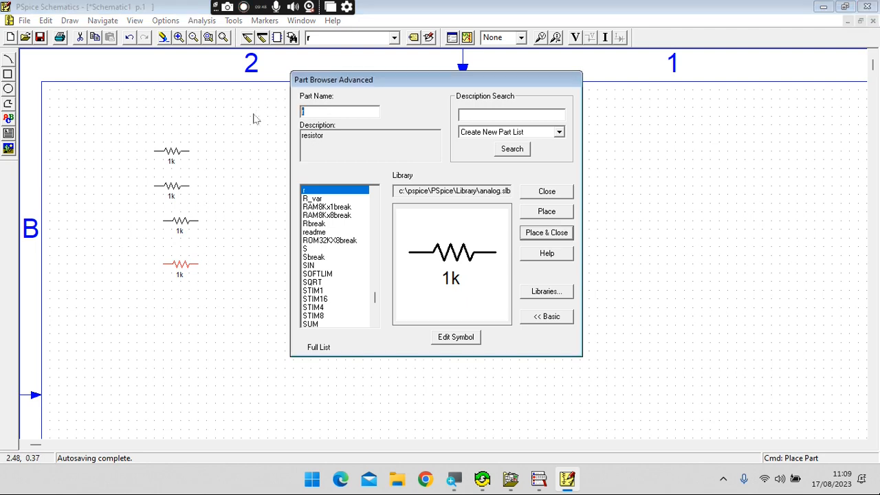
pyautogui.write('vdc')
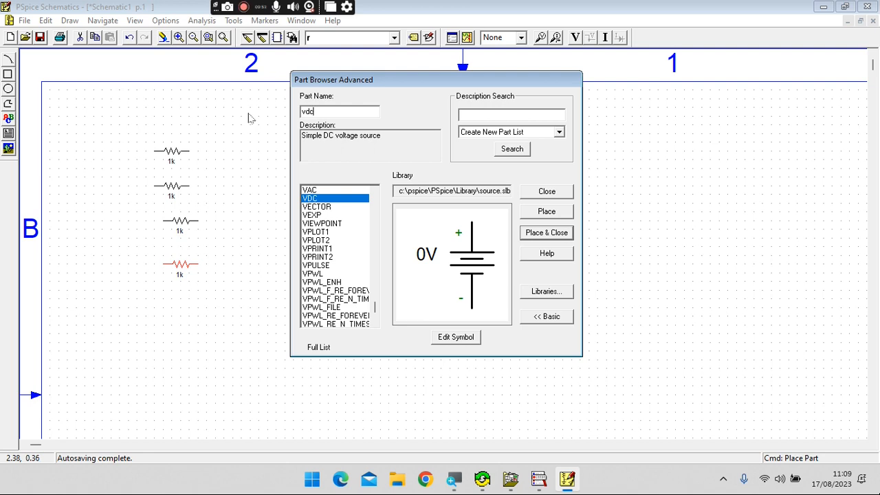
pyautogui.click(545, 213)
pyautogui.click(165, 318)
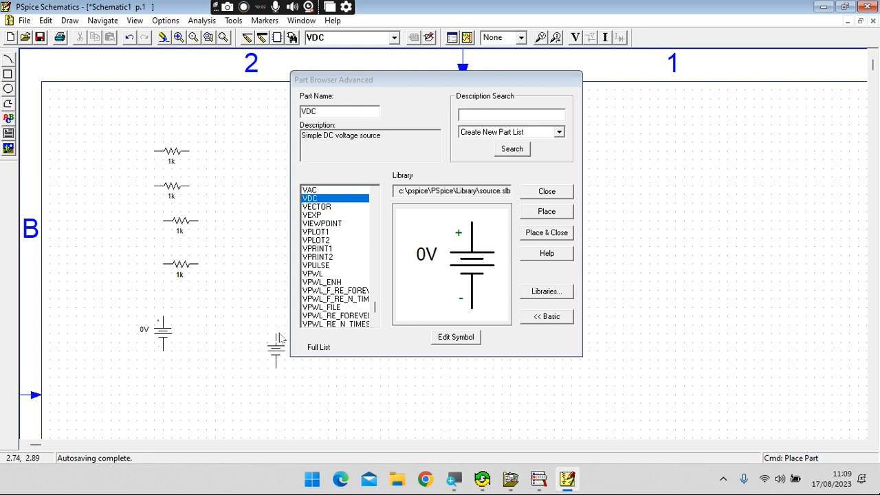
pyautogui.rightClick(279, 337)
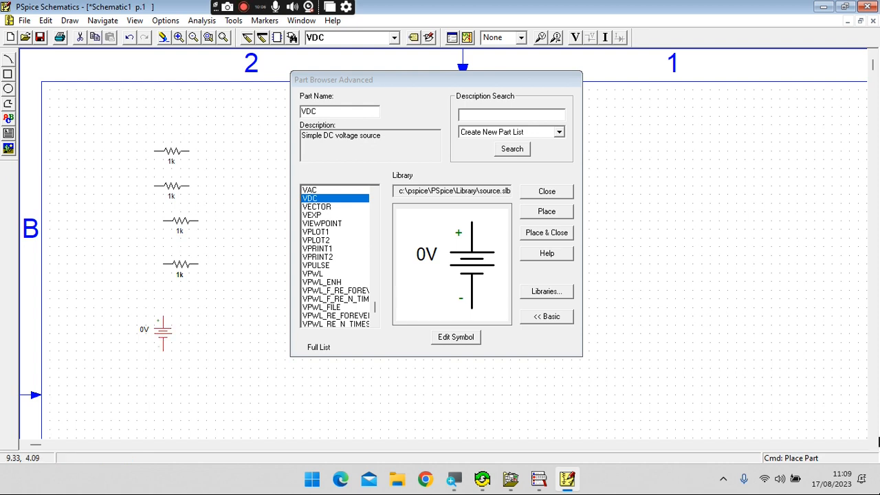
# - Place one EGND earth ground just below the voltage source and leave the part browser closed
pyautogui.moveTo(354, 113); pyautogui.dragTo(264, 110)
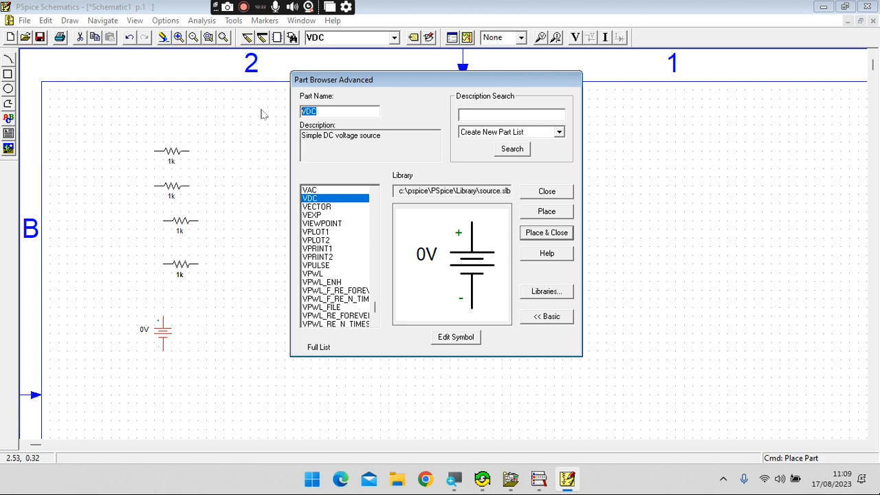
pyautogui.write('egnd')
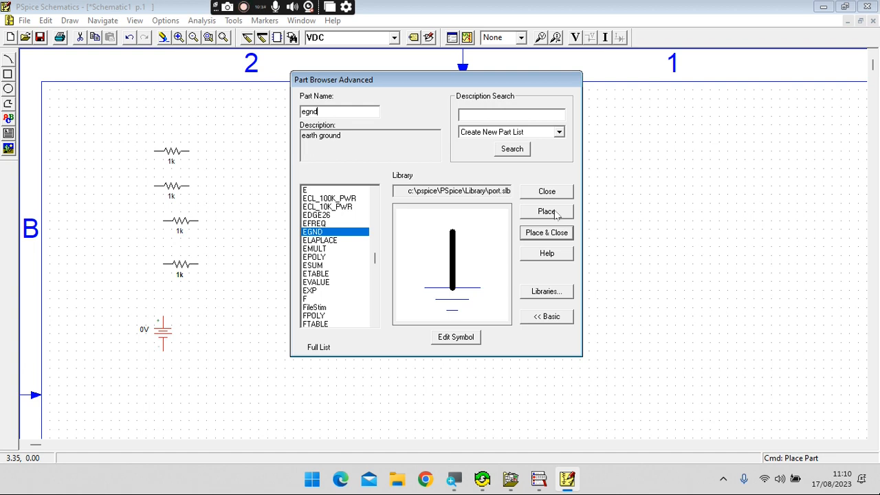
pyautogui.click(550, 237)
pyautogui.click(182, 367)
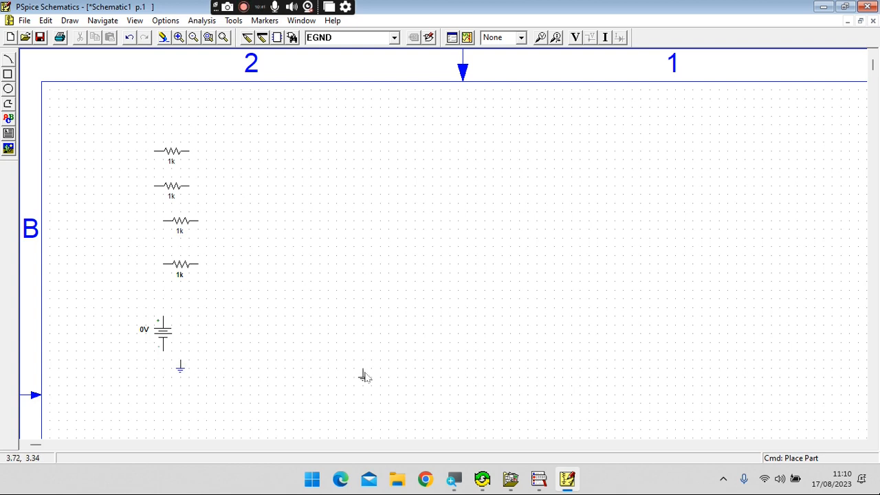
pyautogui.rightClick(364, 375)
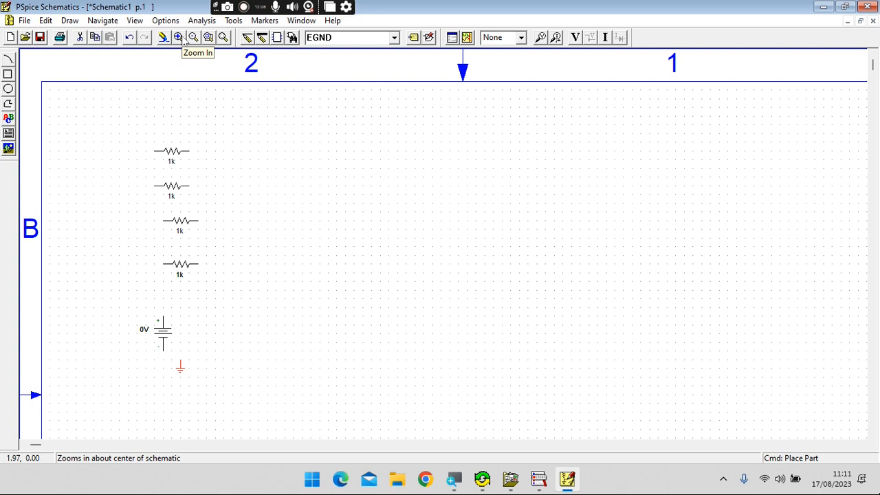
# - Inspect the placed parts at different magnifications, including a close-up of the upper three resistors, and fit the page in view
pyautogui.click(178, 37)
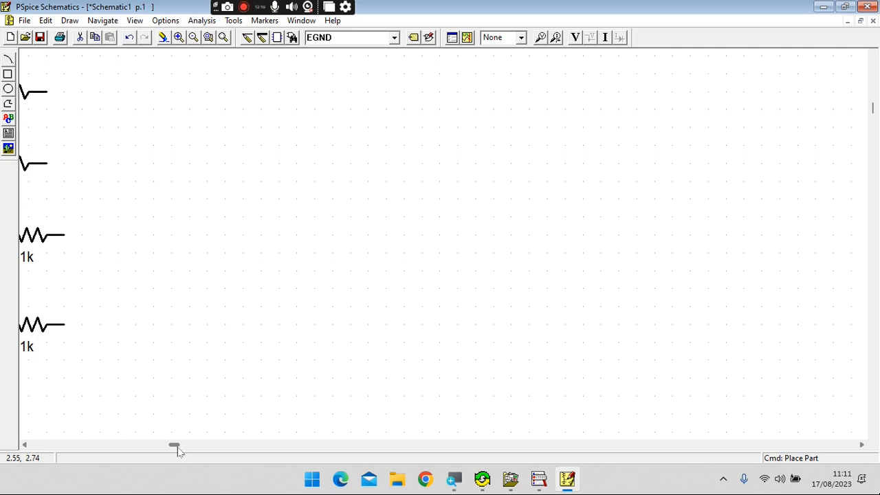
pyautogui.moveTo(177, 447); pyautogui.dragTo(155, 447)
pyautogui.click(193, 37)
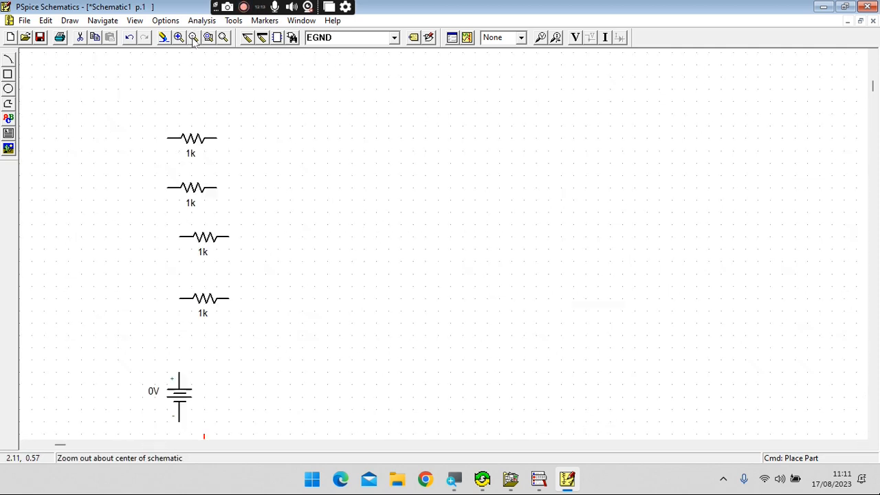
pyautogui.click(193, 38)
pyautogui.click(207, 38)
pyautogui.moveTo(116, 124); pyautogui.dragTo(232, 234)
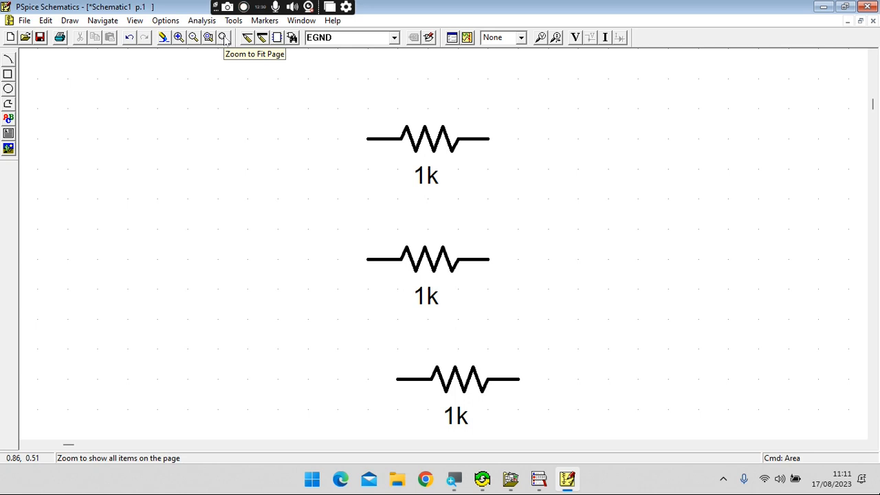
pyautogui.click(225, 39)
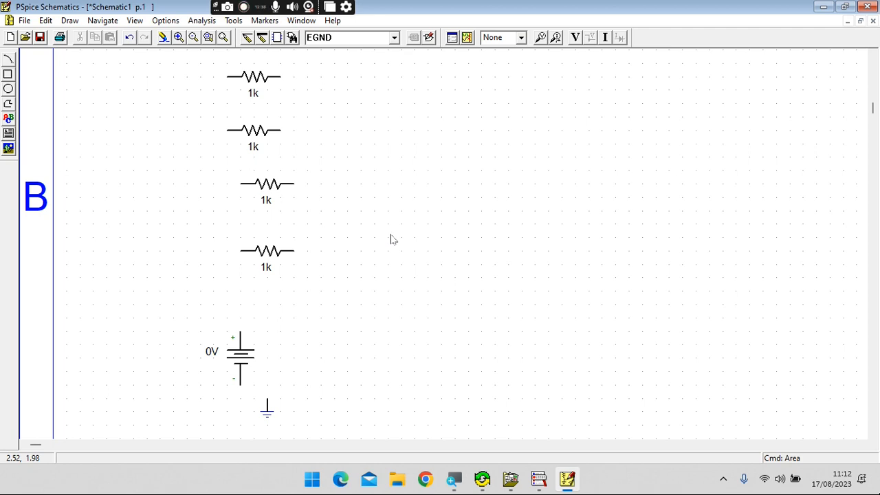
# - Move the four resistors out of their column into two staggered rows of two, in the middle of the sheet
pyautogui.moveTo(260, 80); pyautogui.dragTo(382, 173)
pyautogui.moveTo(275, 136); pyautogui.dragTo(479, 233)
pyautogui.moveTo(266, 186); pyautogui.dragTo(528, 183)
pyautogui.click(278, 260)
pyautogui.moveTo(278, 260); pyautogui.dragTo(586, 233)
# - Move the voltage source to the left of the resistors and the earth ground just below and between the lower two resistors
pyautogui.click(223, 375)
pyautogui.moveTo(240, 369); pyautogui.dragTo(348, 238)
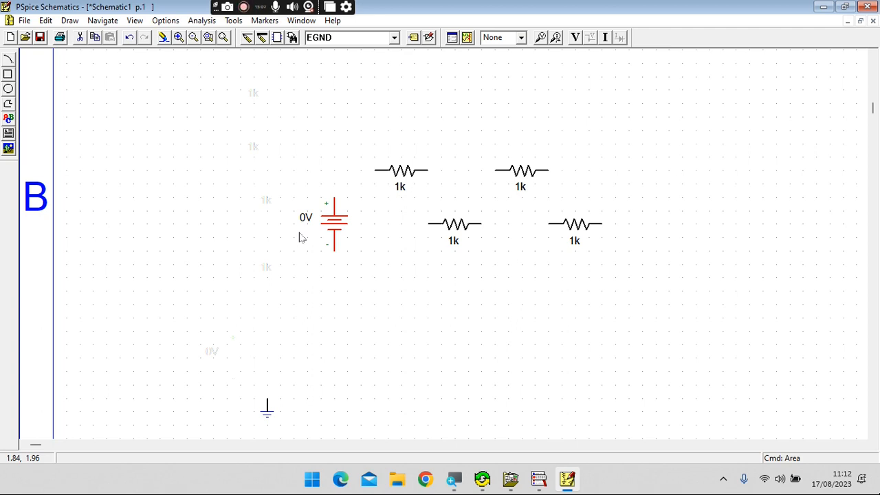
pyautogui.moveTo(272, 418); pyautogui.dragTo(490, 288)
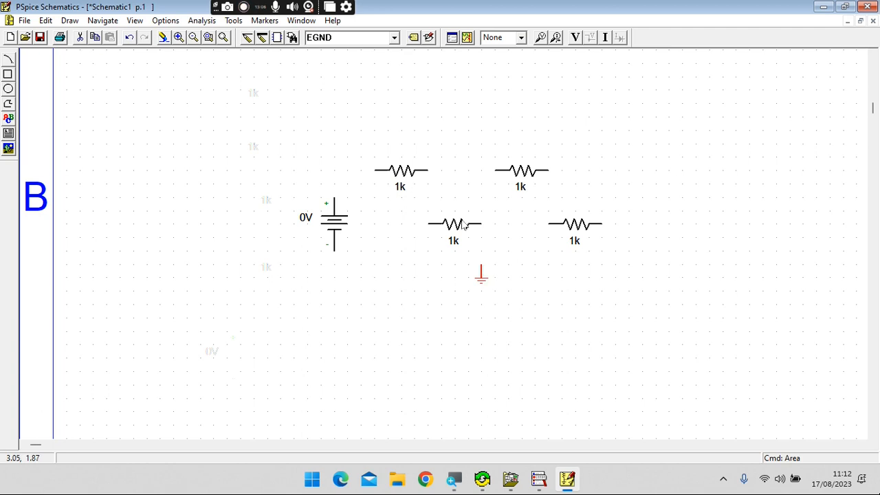
# - Rotate each of the two lower resistors three times so they stand vertically with their value labels on the left
pyautogui.click(463, 225)
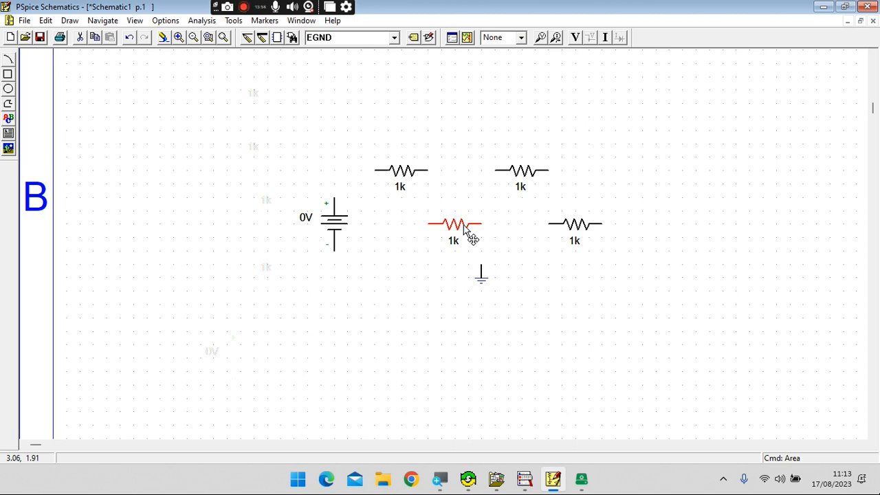
pyautogui.hotkey('ctrl', 'r')
pyautogui.hotkey('ctrl', 'r')
pyautogui.hotkey('ctrl', 'r')
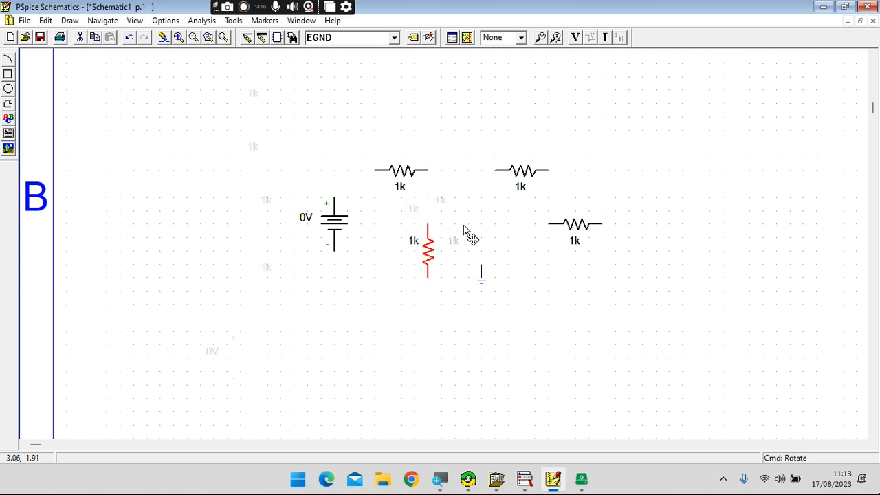
pyautogui.click(573, 226)
pyautogui.hotkey('ctrl', 'r')
pyautogui.hotkey('ctrl', 'r')
pyautogui.hotkey('ctrl', 'r')
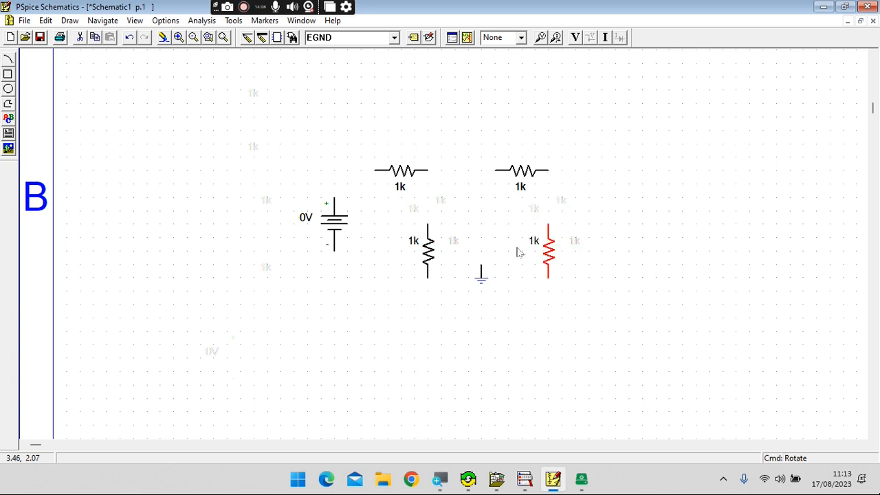
# - Shift the two upper horizontal resistors left, one near the voltage source's top and the other between the vertical resistors
pyautogui.click(224, 38)
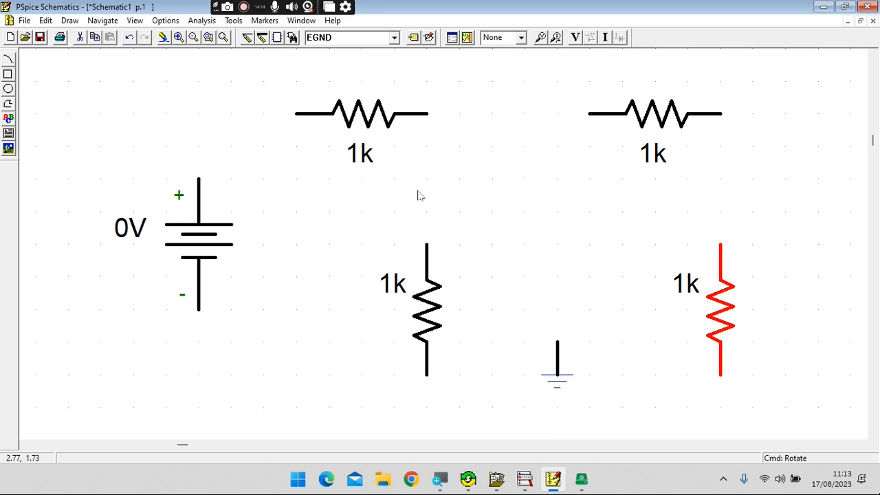
pyautogui.click(365, 109)
pyautogui.moveTo(369, 117); pyautogui.dragTo(304, 117)
pyautogui.click(638, 121)
pyautogui.moveTo(638, 121); pyautogui.dragTo(516, 131)
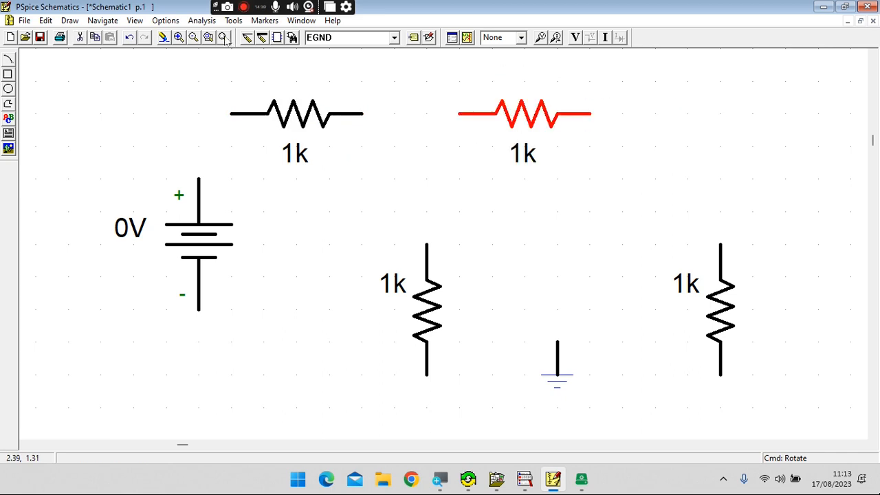
# - Raise both vertical resistors level with the voltage source and move the ground up so its pin aligns with their lower ends
pyautogui.click(719, 309)
pyautogui.moveTo(719, 309); pyautogui.dragTo(721, 293)
pyautogui.moveTo(444, 324); pyautogui.dragTo(436, 283)
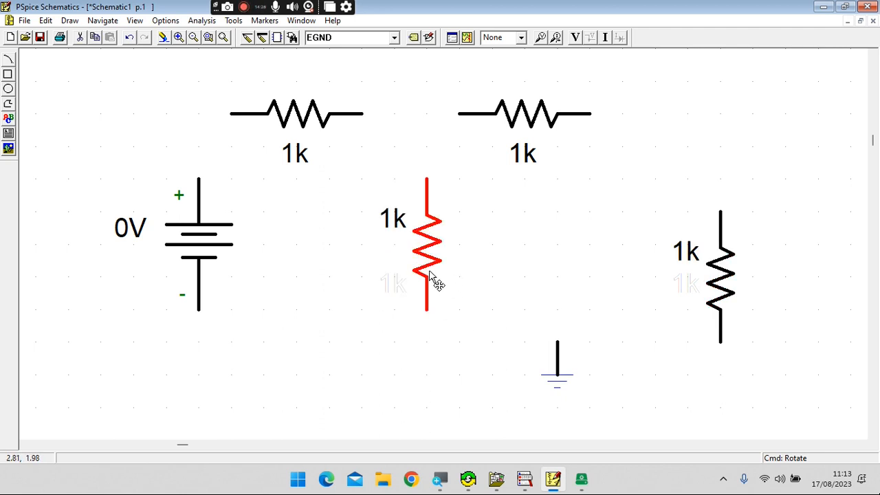
pyautogui.moveTo(563, 392); pyautogui.dragTo(561, 359)
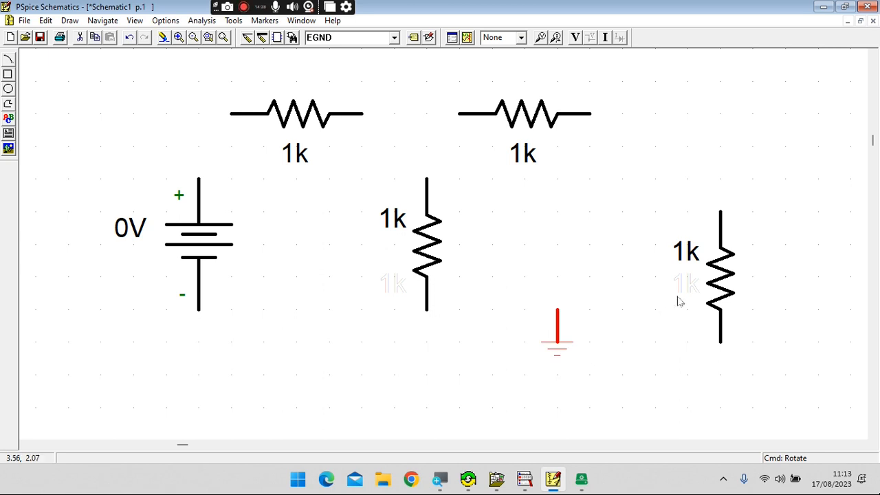
pyautogui.moveTo(733, 279); pyautogui.dragTo(733, 246)
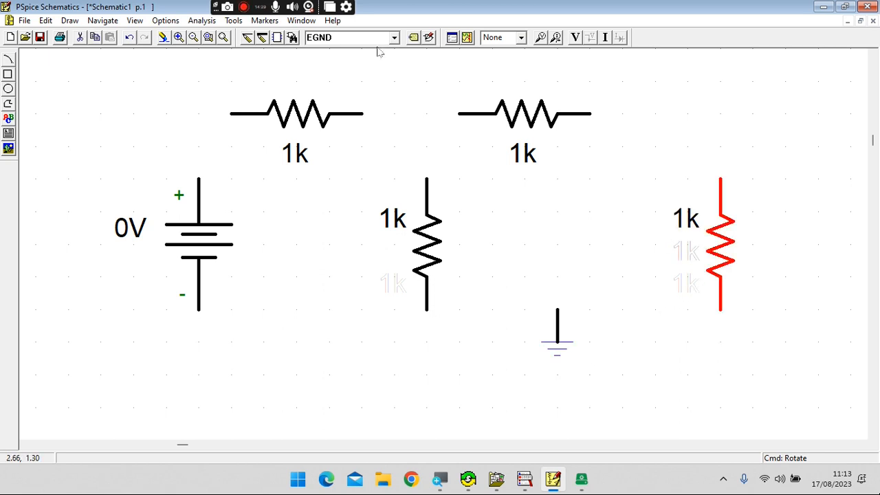
pyautogui.click(224, 38)
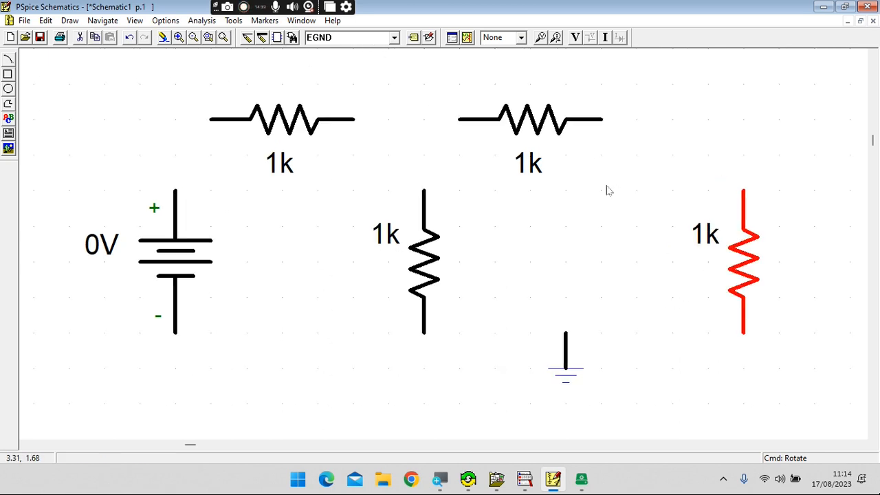